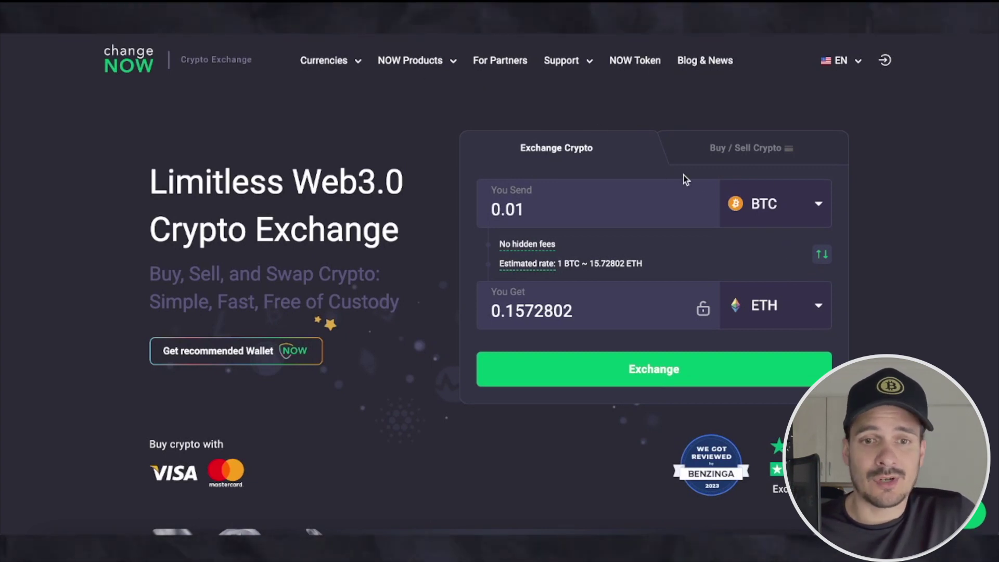
click(792, 209)
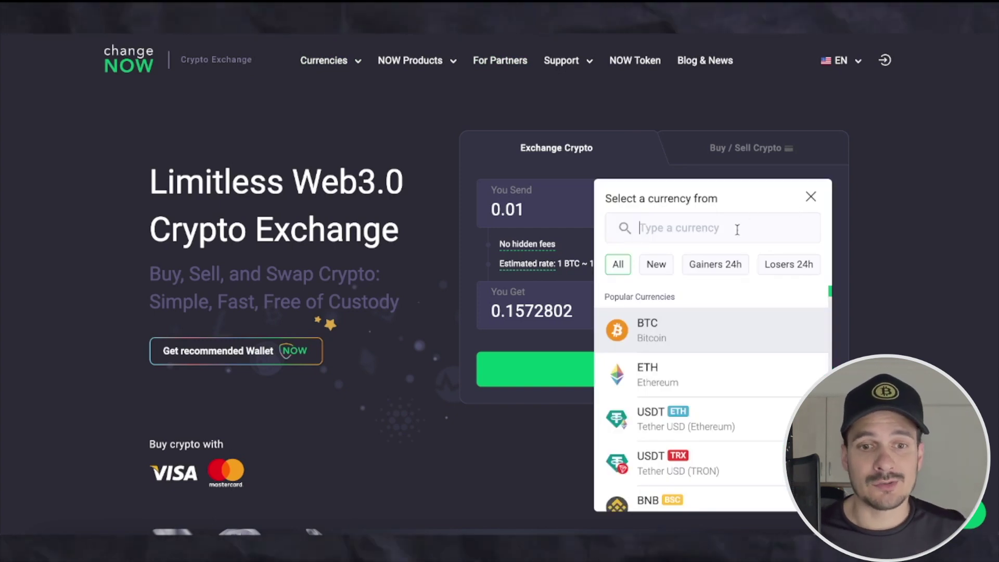
scroll(730, 359, down, 4)
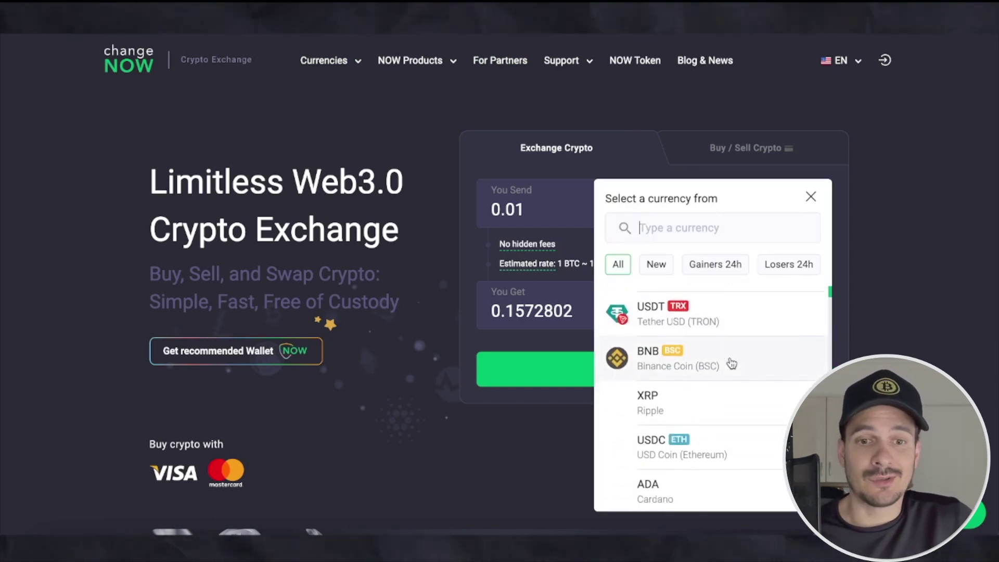
scroll(730, 364, up, 4)
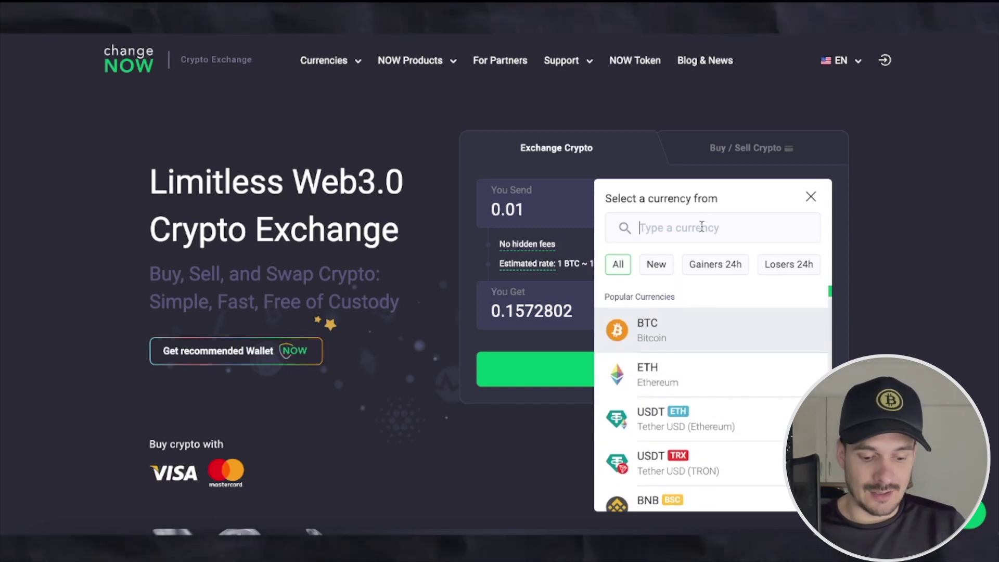
text(busd)
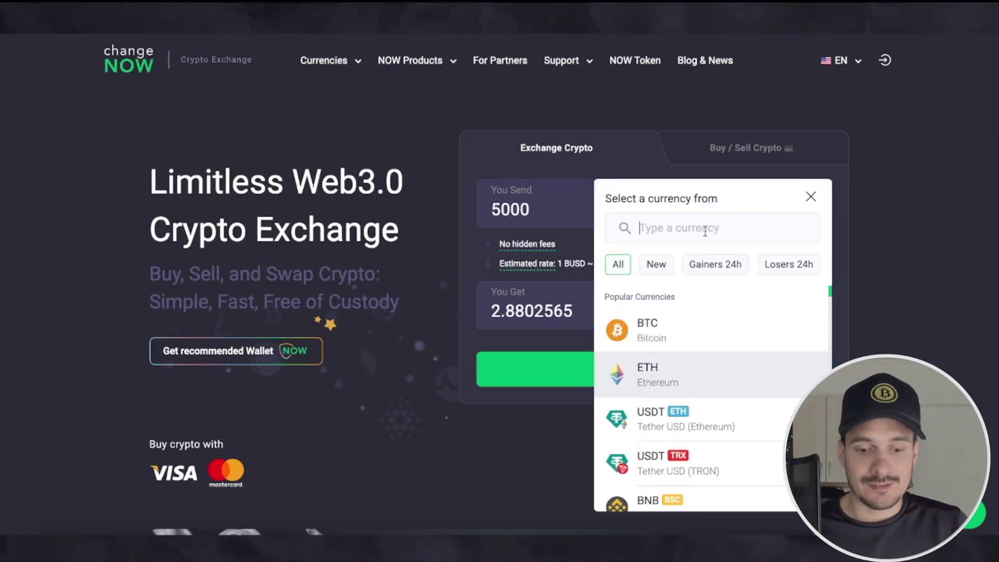
text(btc)
click(809, 323)
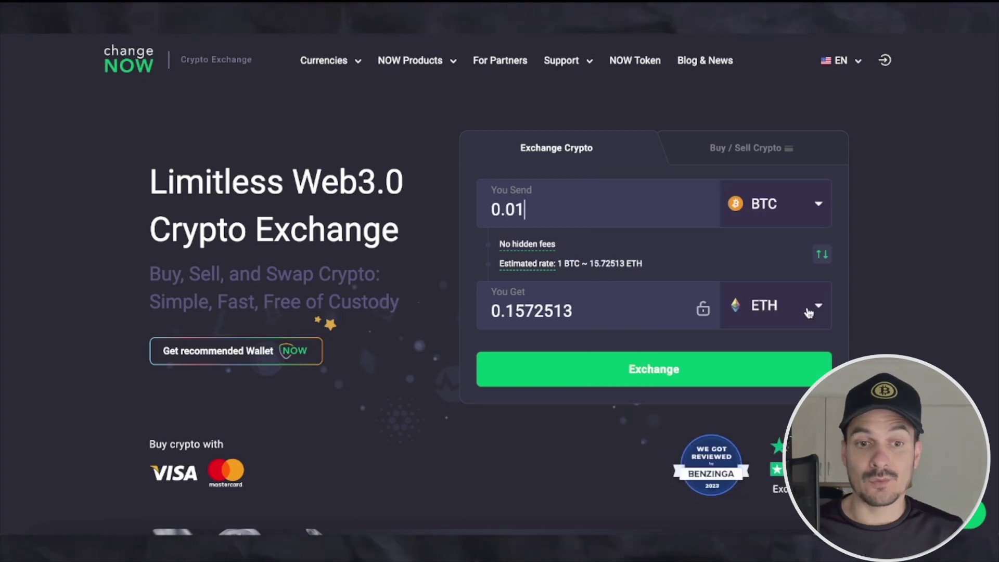
Step: Change the receive currency from ETH to USDC (Polygon) by searching 'usdc'
click(809, 312)
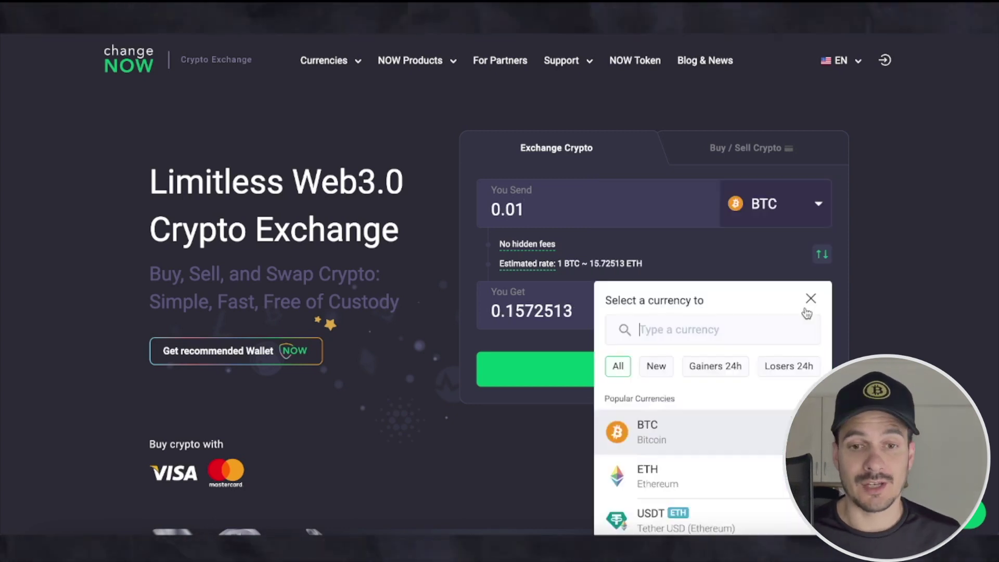
text(us)
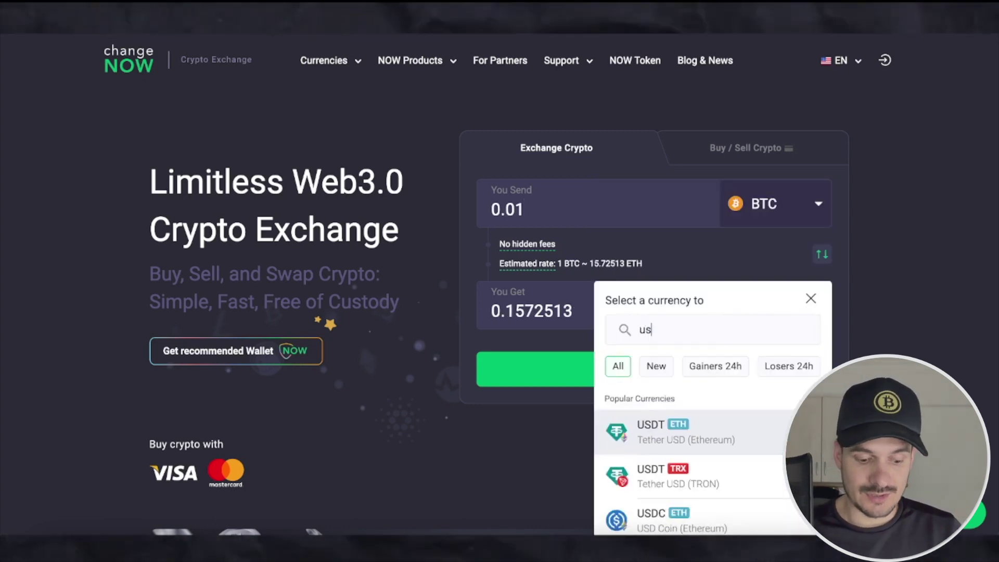
text(dc)
scroll(725, 419, down, 1)
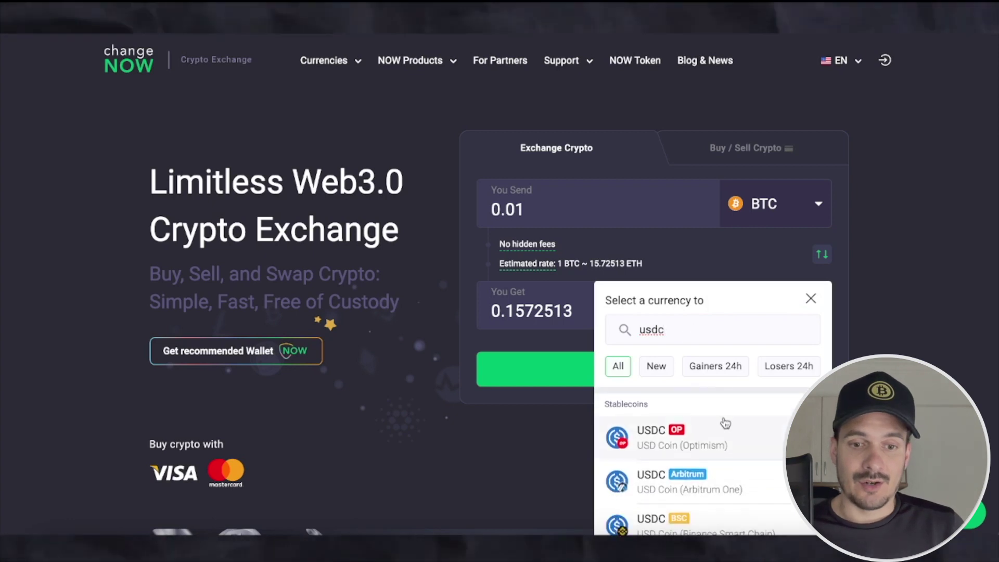
scroll(725, 423, down, 1)
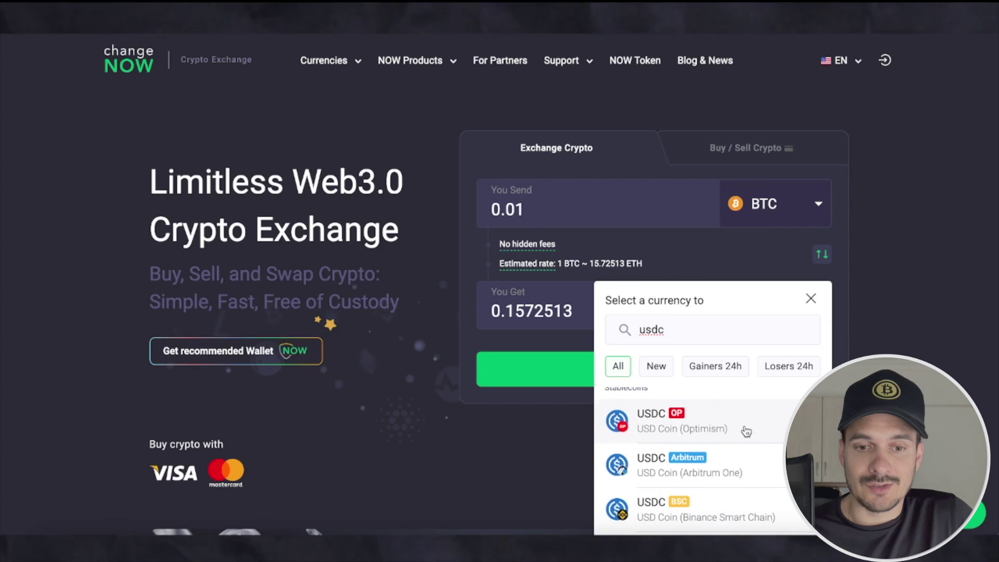
scroll(745, 428, down, 1)
scroll(746, 429, down, 1)
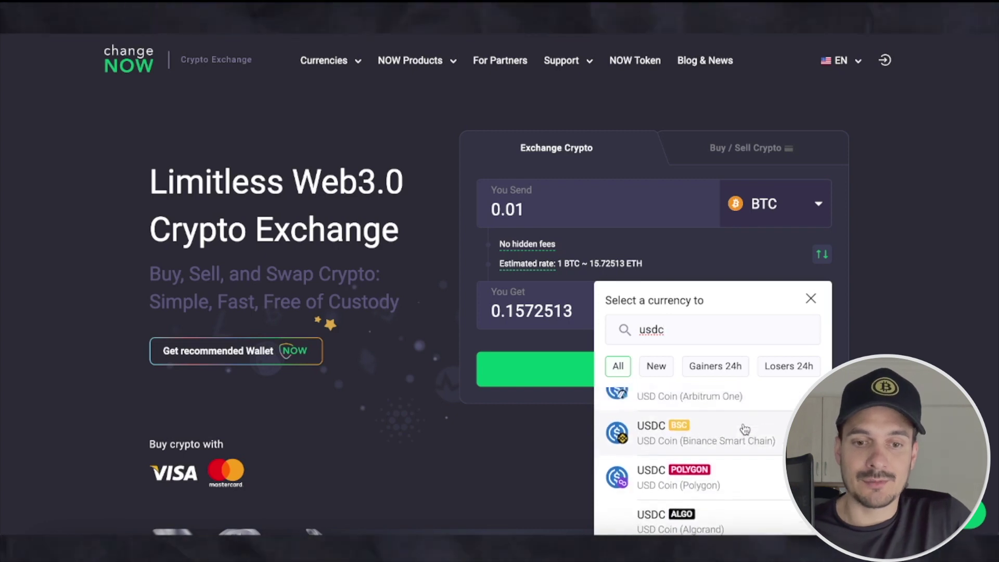
click(734, 470)
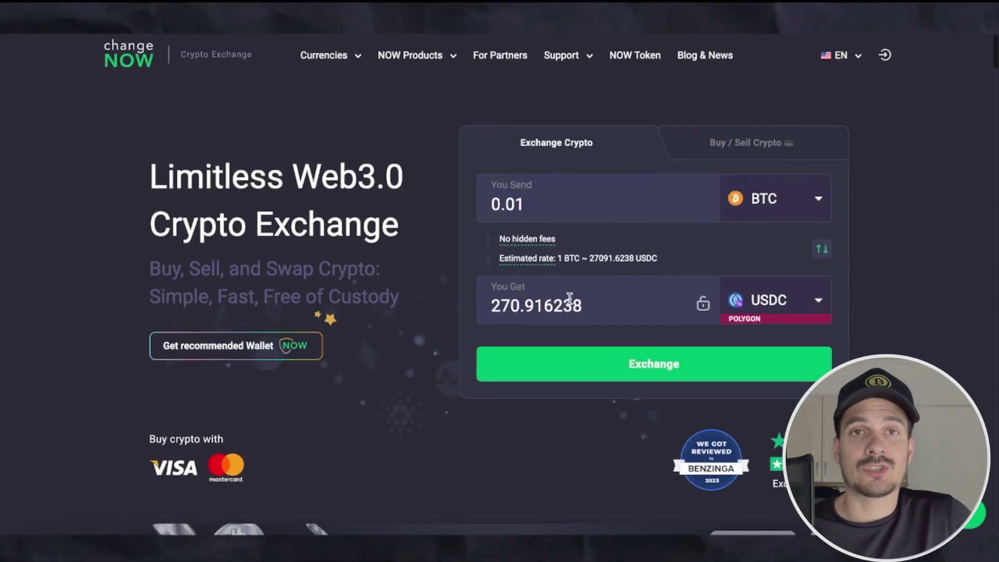
Step: Enter a fixed receive amount of 110 USDC and proceed to the transaction details
scroll(587, 310, down, 1)
drag(587, 311, 443, 304)
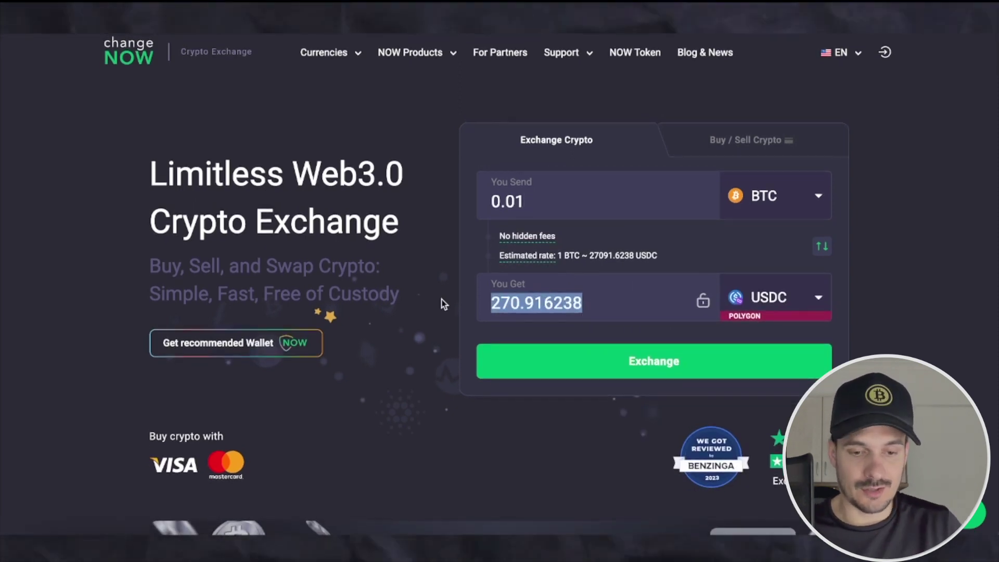
text(110)
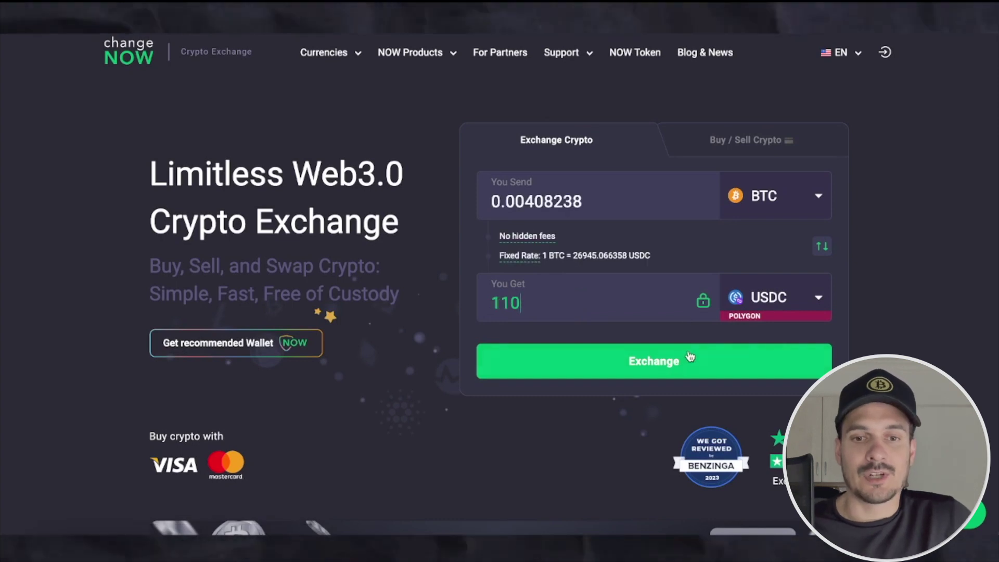
click(687, 363)
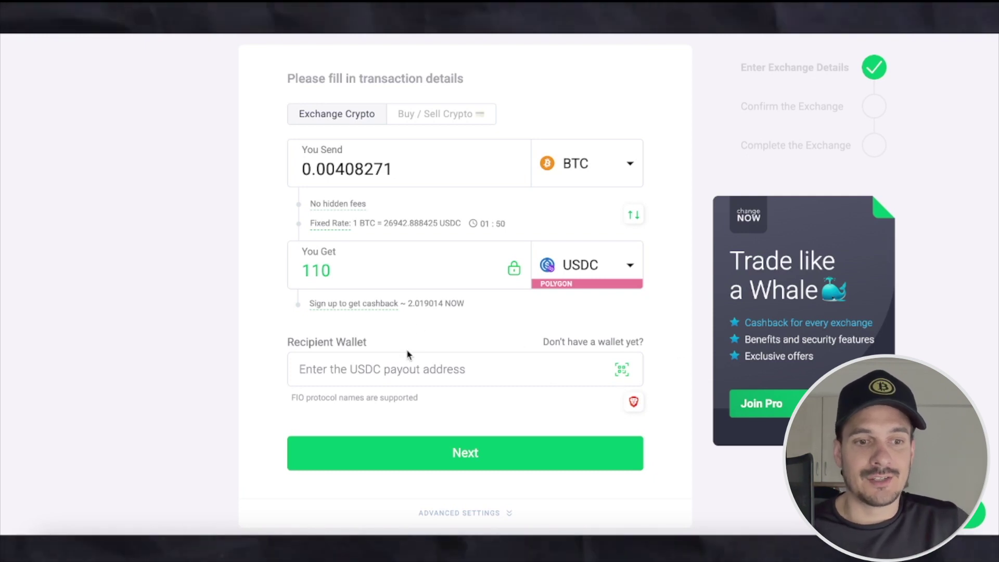
Step: Copy the Rabby wallet's Polygon receiving address
scroll(387, 364, down, 1)
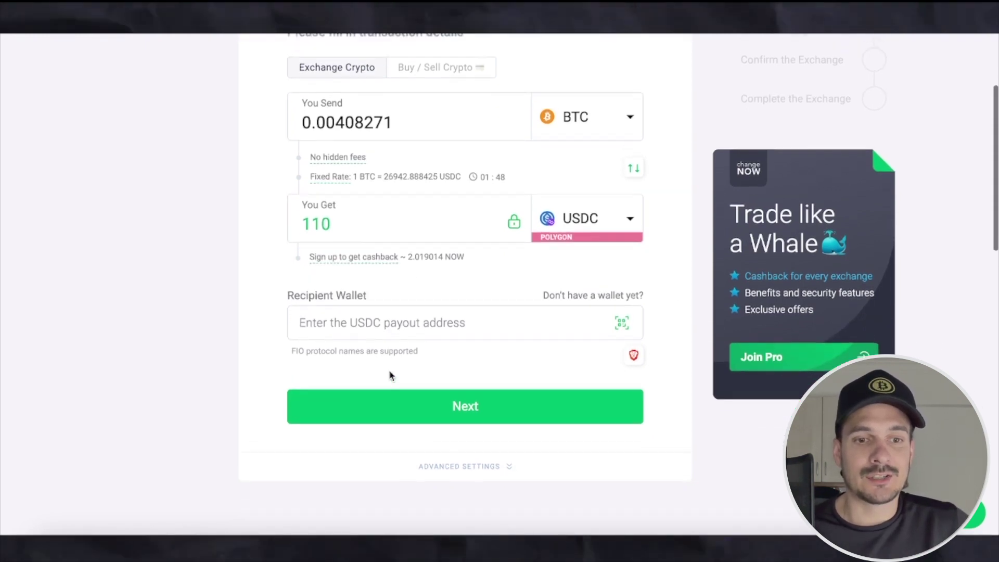
scroll(387, 372, up, 1)
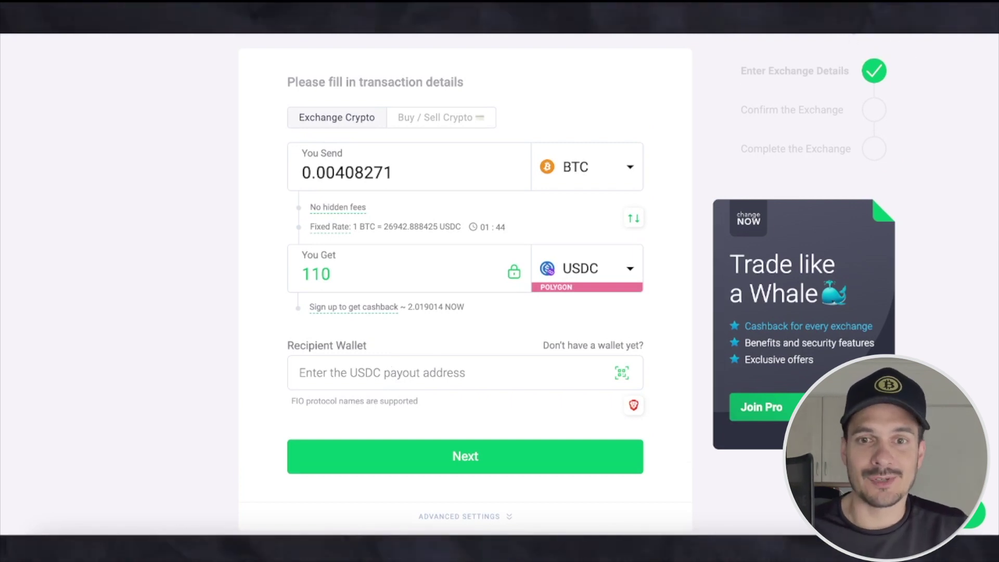
click(836, 17)
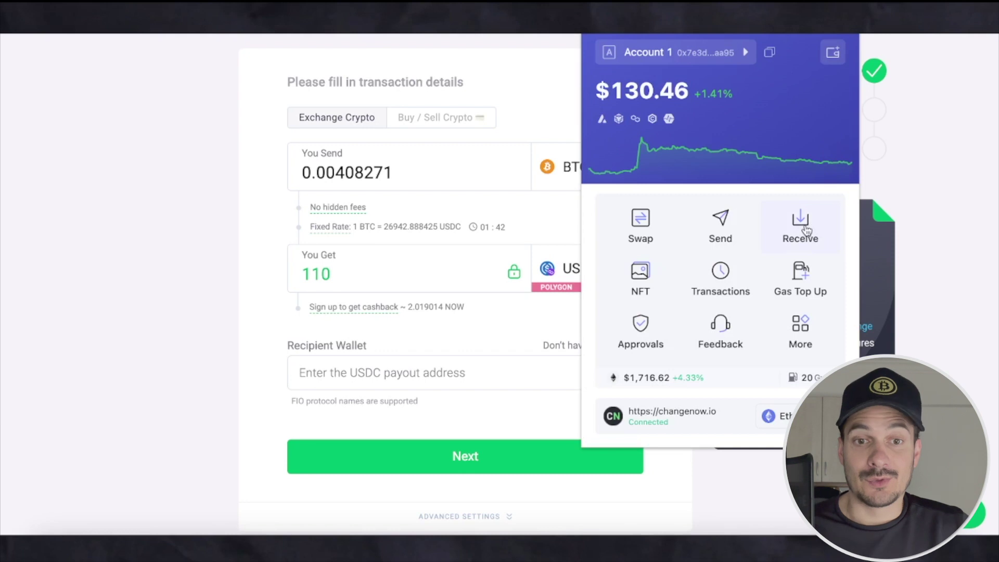
click(804, 235)
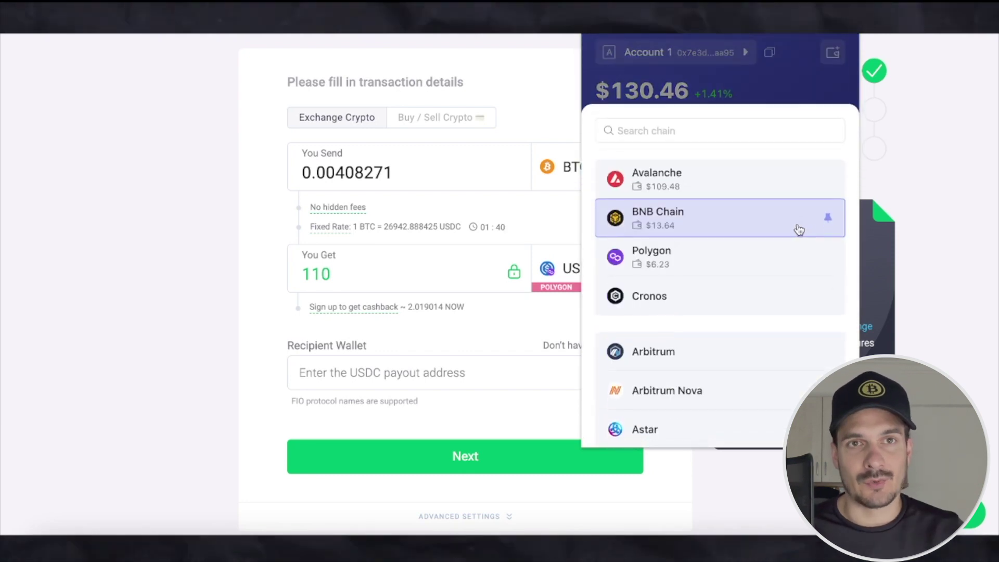
click(747, 263)
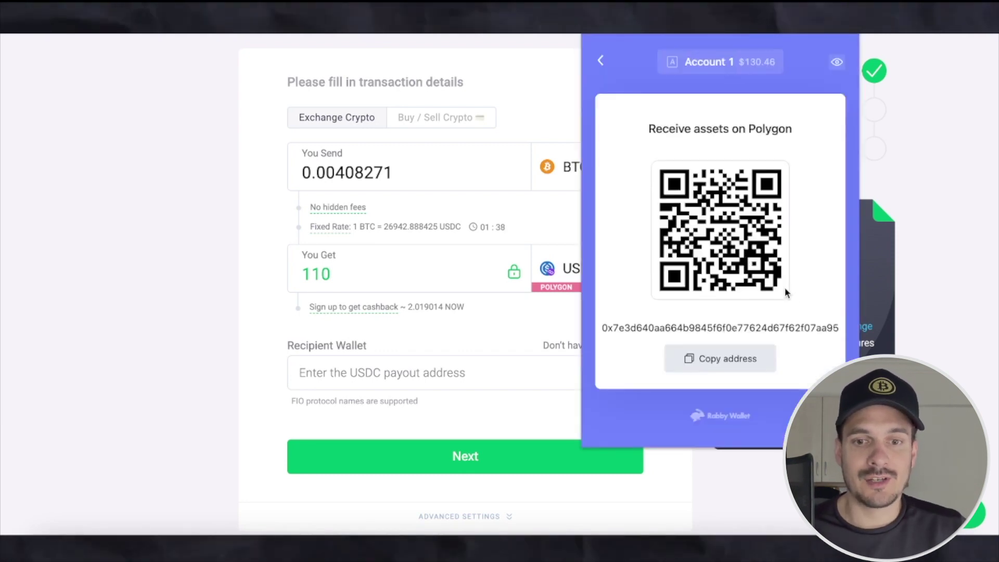
click(728, 360)
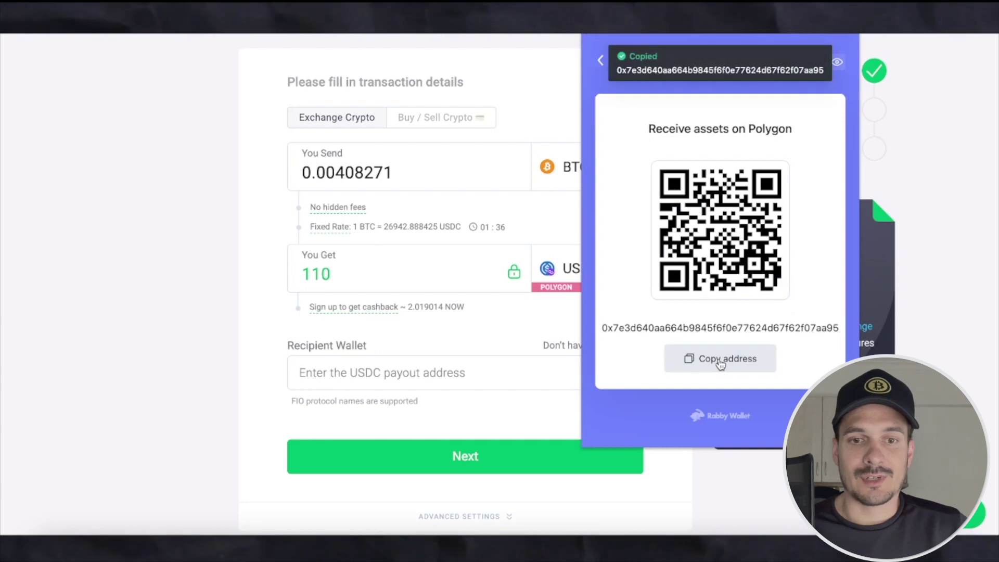
Step: Paste the wallet address as the recipient and continue to confirmation
click(522, 368)
key(ctrl+v)
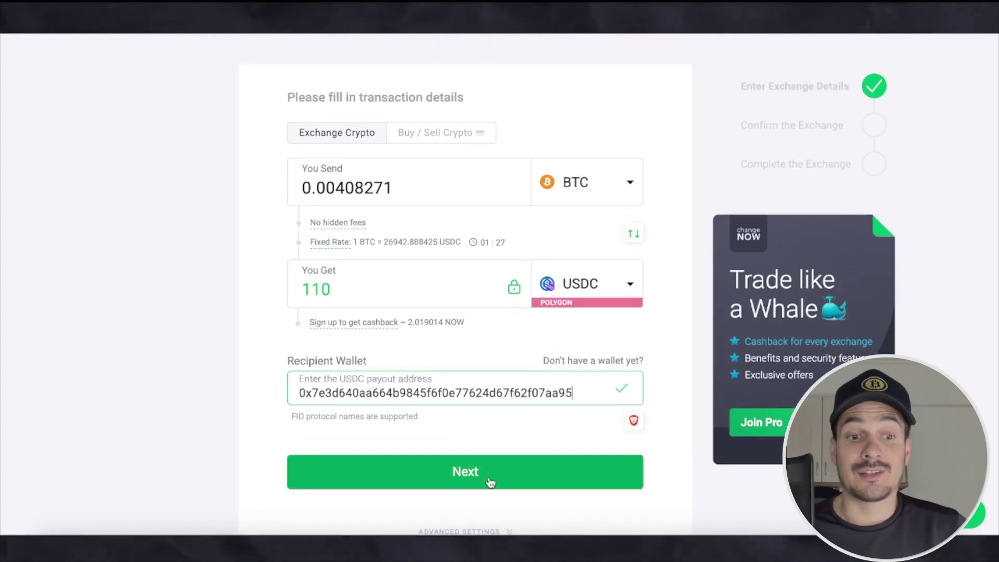
click(491, 474)
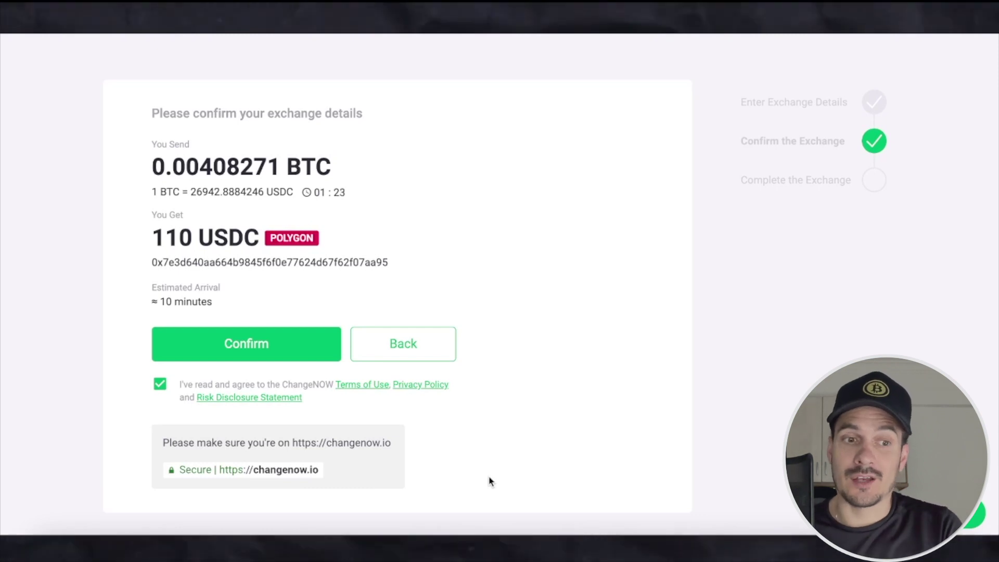
Step: Review and confirm the swap of 0.0040827 BTC for 110 USDC
scroll(383, 315, down, 1)
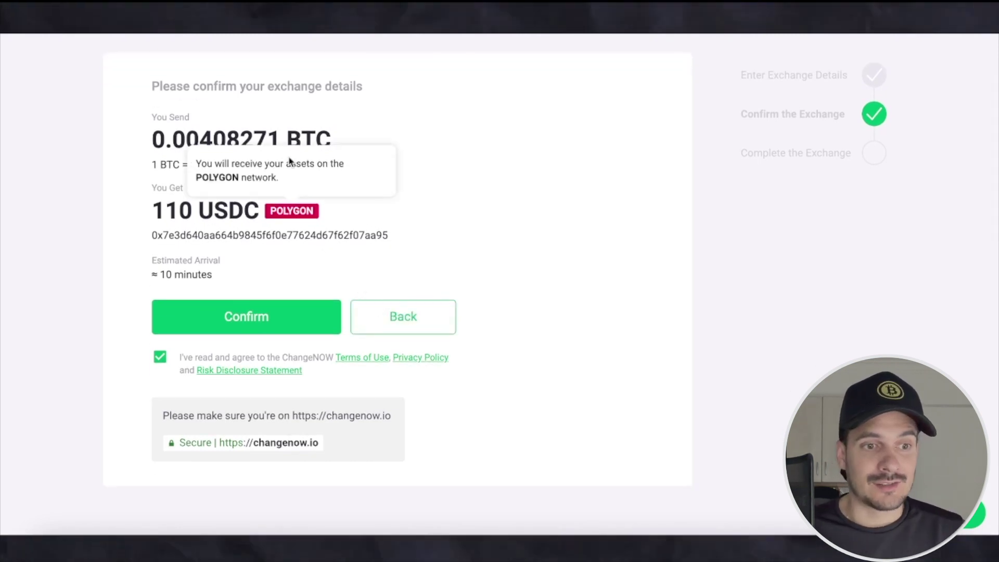
click(293, 321)
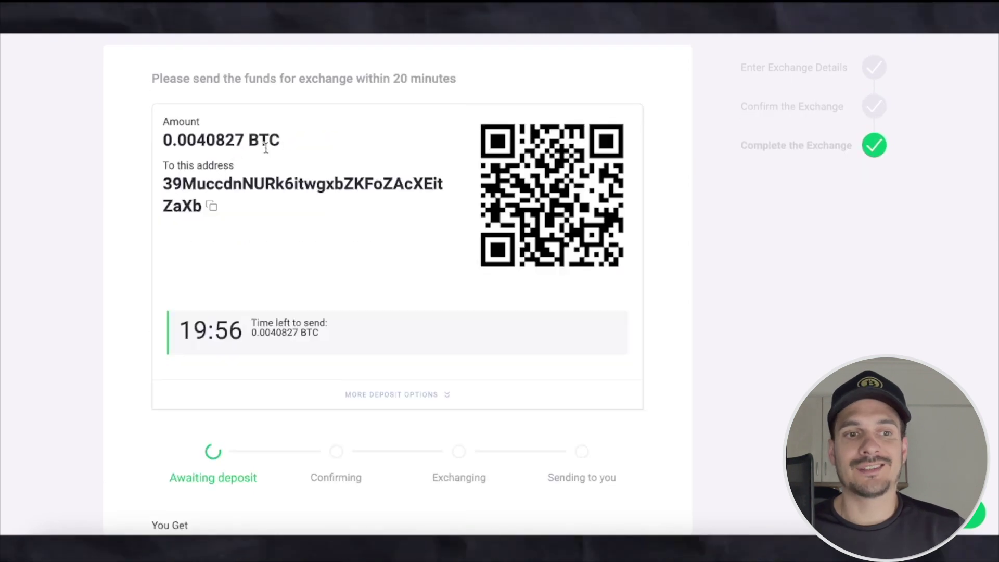
Step: Copy the 0.0040827 BTC deposit amount
drag(241, 139, 127, 140)
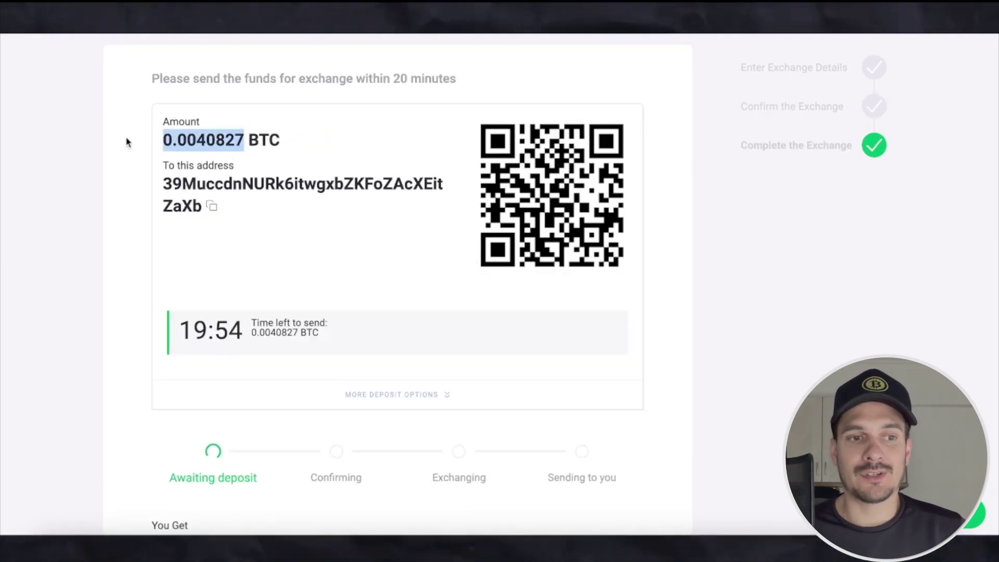
right_click(201, 138)
click(223, 170)
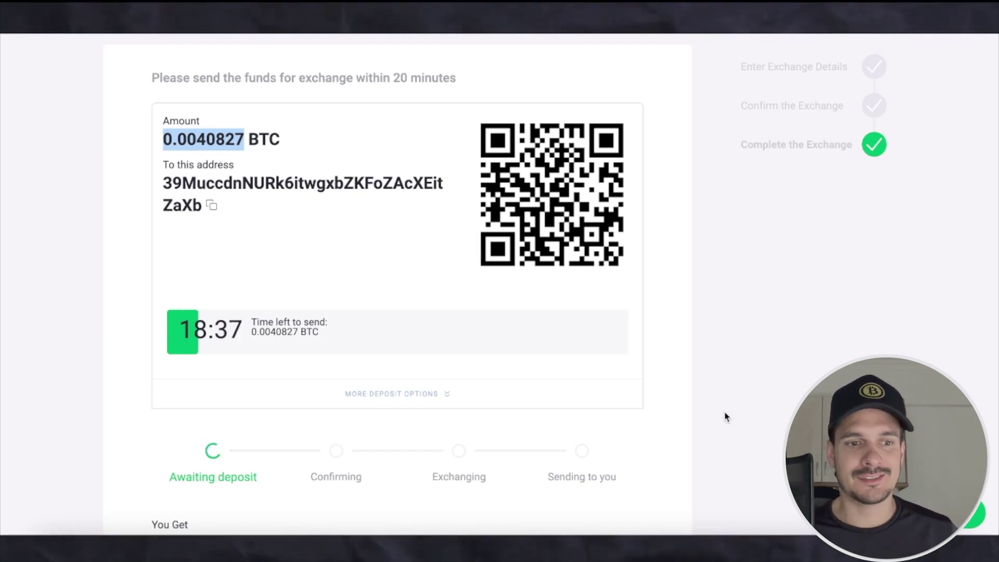
Step: Scroll the exchange page while waiting for the deposit to reach Confirming
scroll(725, 415, down, 2)
scroll(613, 398, up, 1)
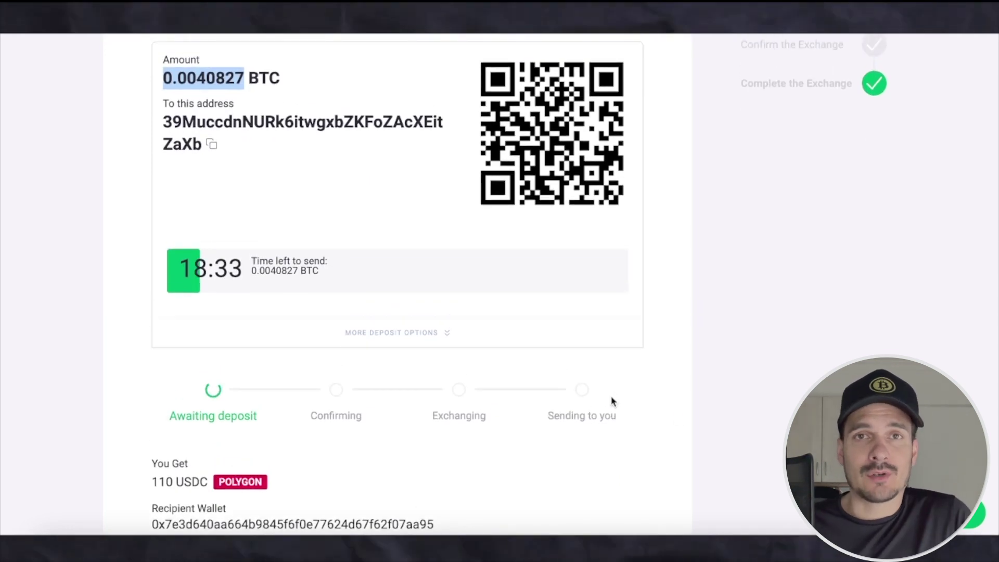
scroll(613, 400, up, 2)
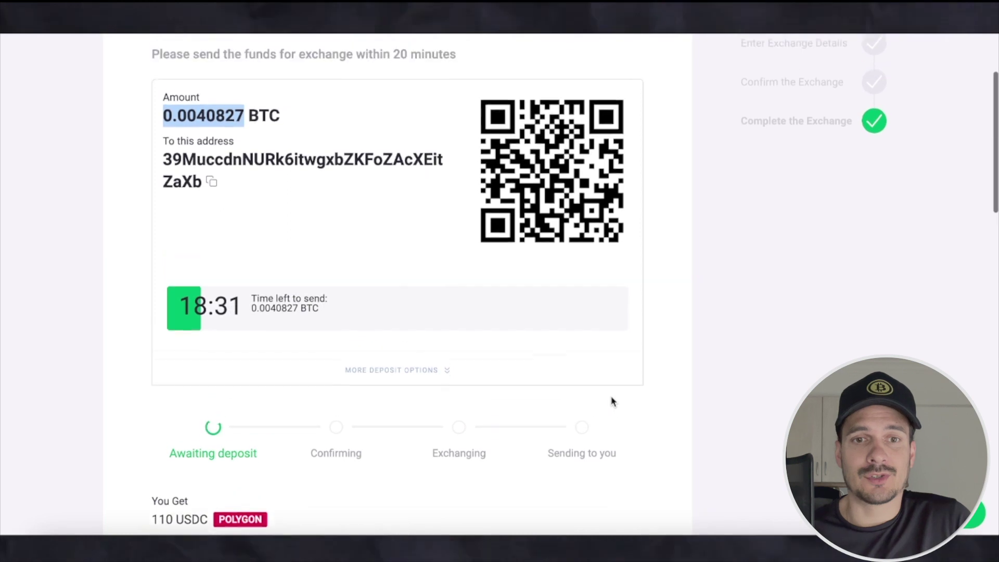
scroll(615, 401, down, 2)
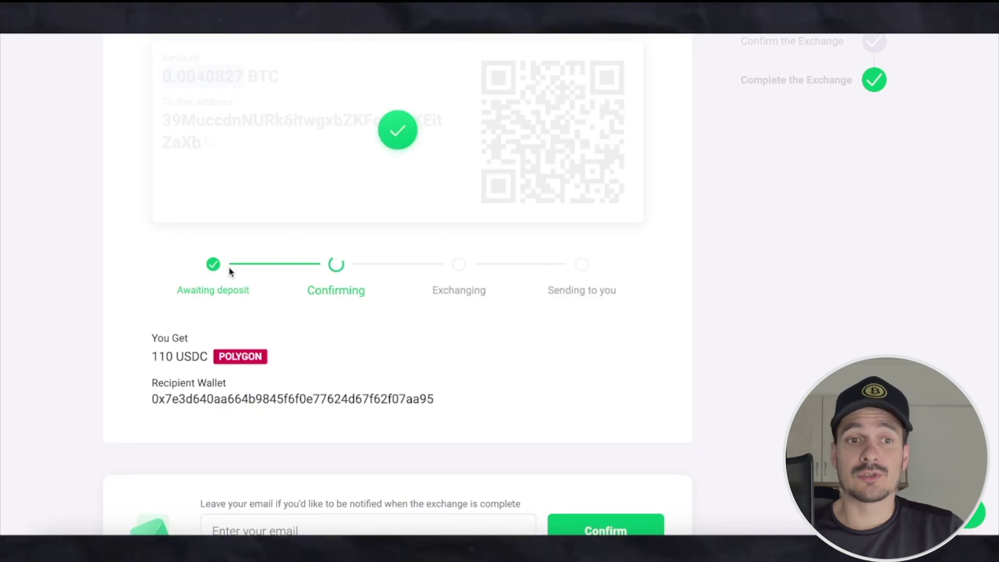
Step: Follow the exchange to completion and check the Rabby wallet balance
scroll(313, 302, up, 1)
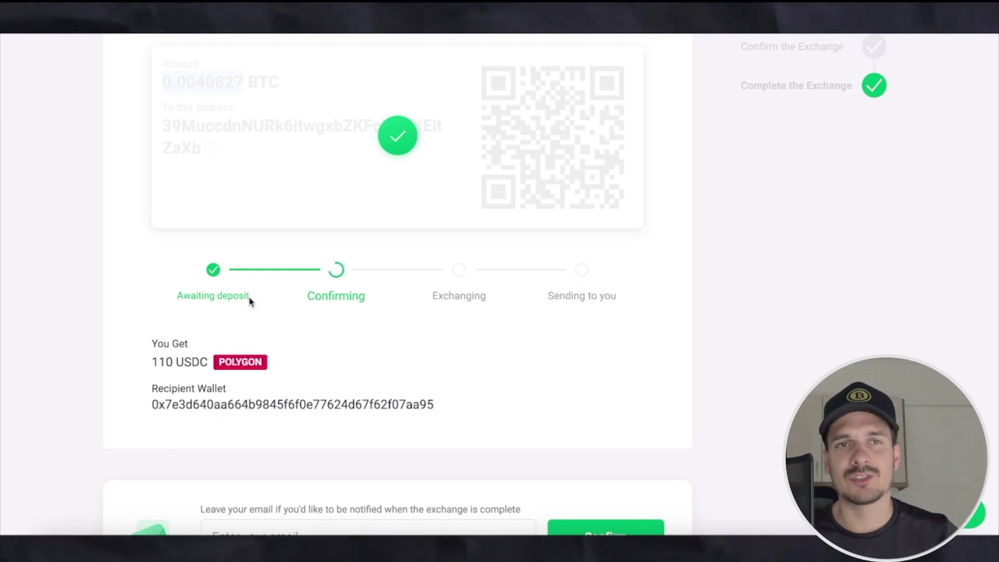
scroll(260, 299, down, 3)
scroll(304, 296, up, 5)
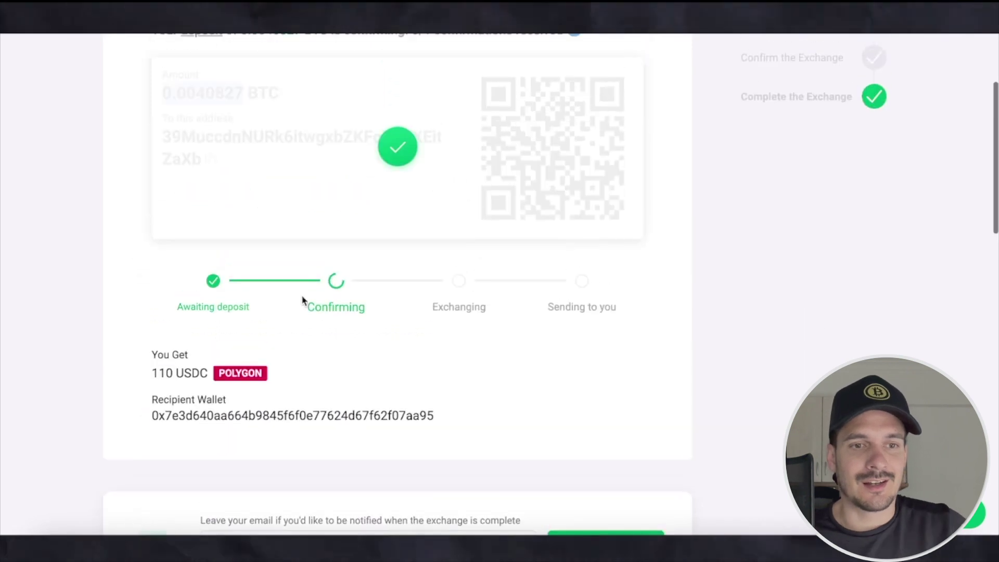
scroll(302, 299, down, 1)
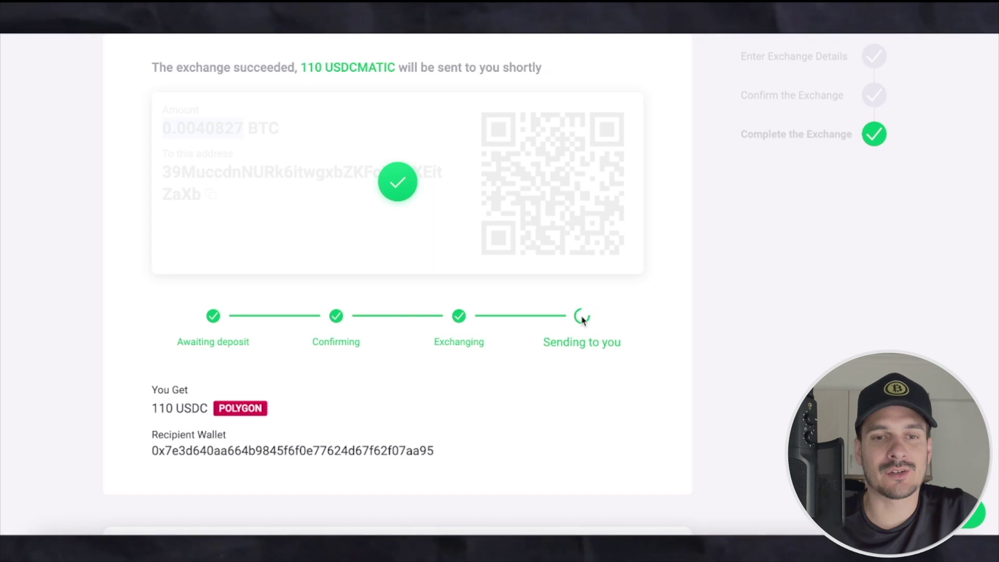
click(862, 32)
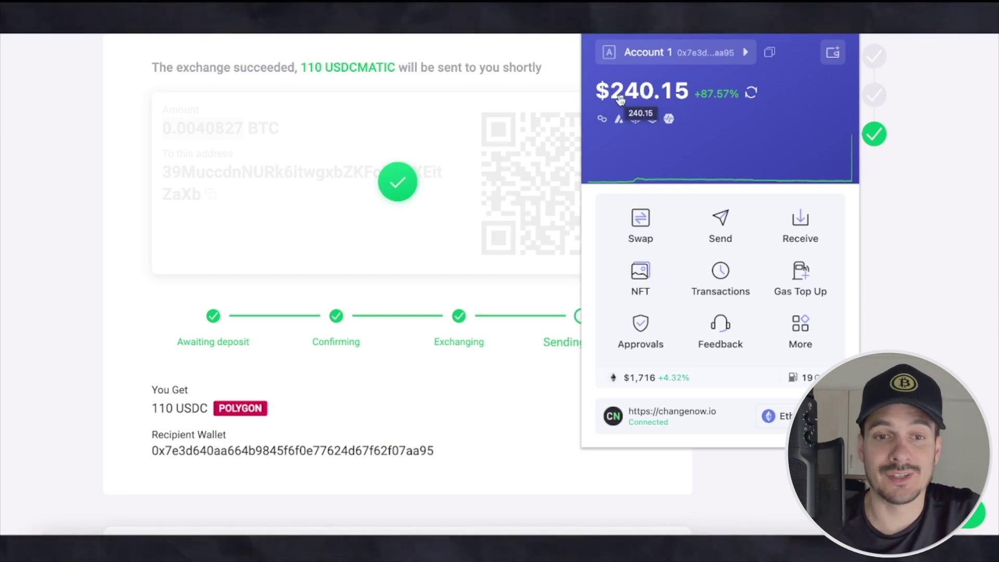
click(947, 213)
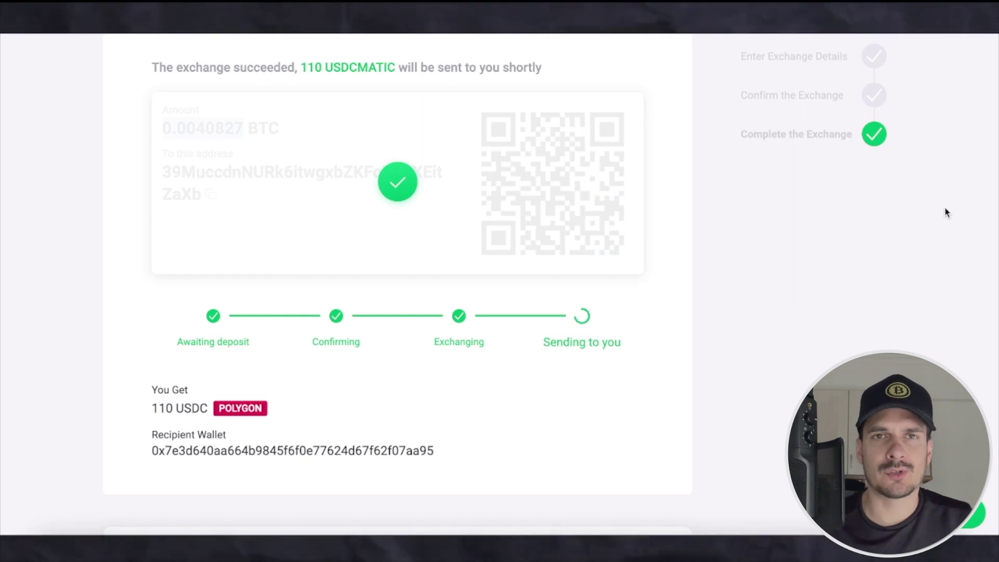
Step: Copy the 0.0040827 BTC amount from the Finished page
scroll(947, 212, down, 1)
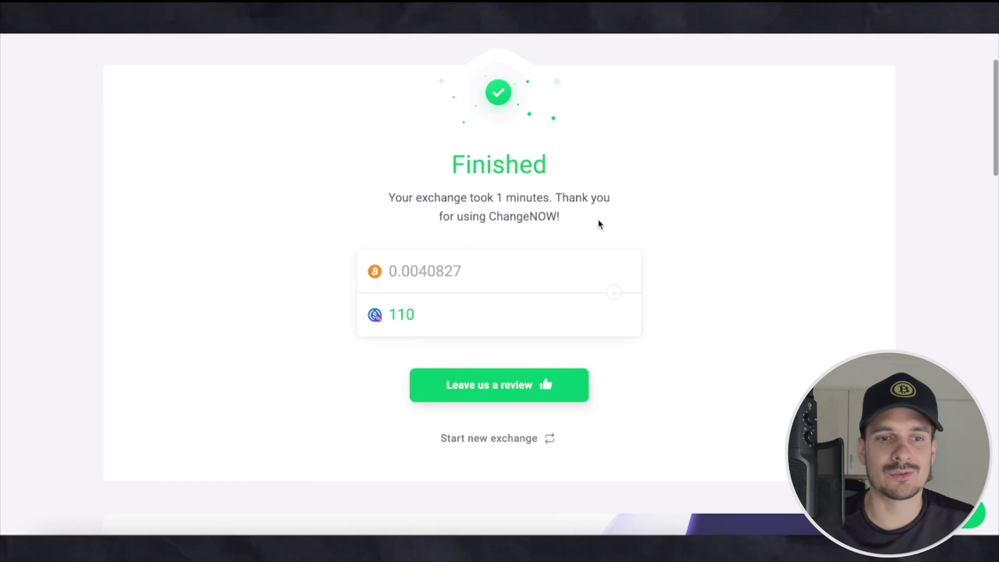
scroll(598, 224, up, 1)
drag(452, 296, 397, 296)
right_click(390, 297)
click(416, 328)
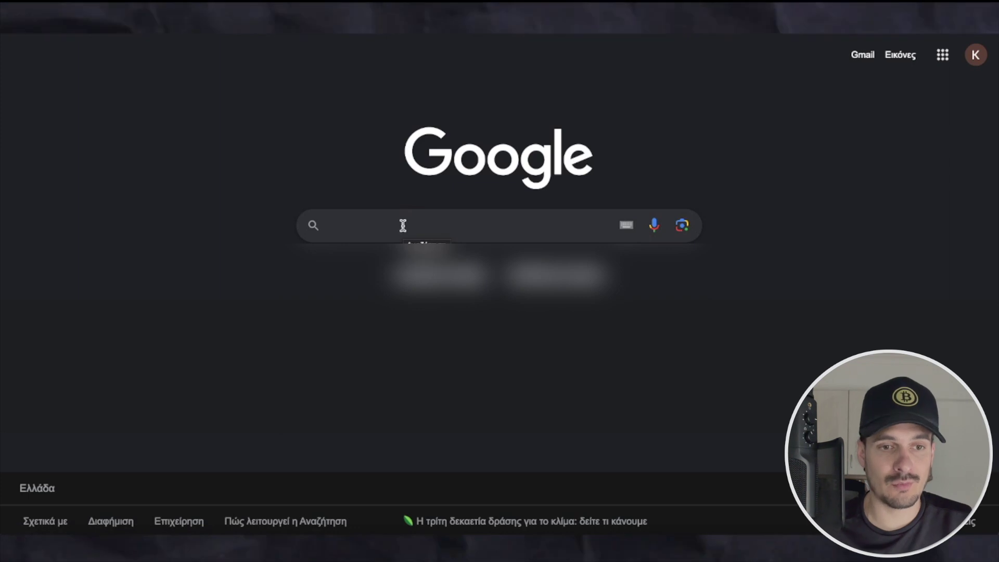
Step: Search Google for '0.0040827 btc in usd', showing about 111.89 USD
click(403, 226)
key(ctrl+v)
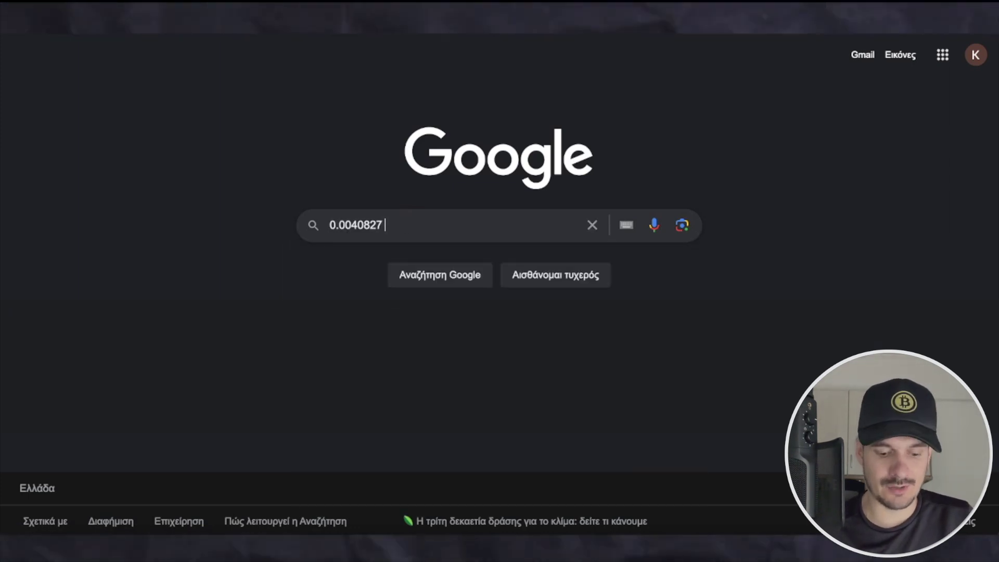
text(btc in usd)
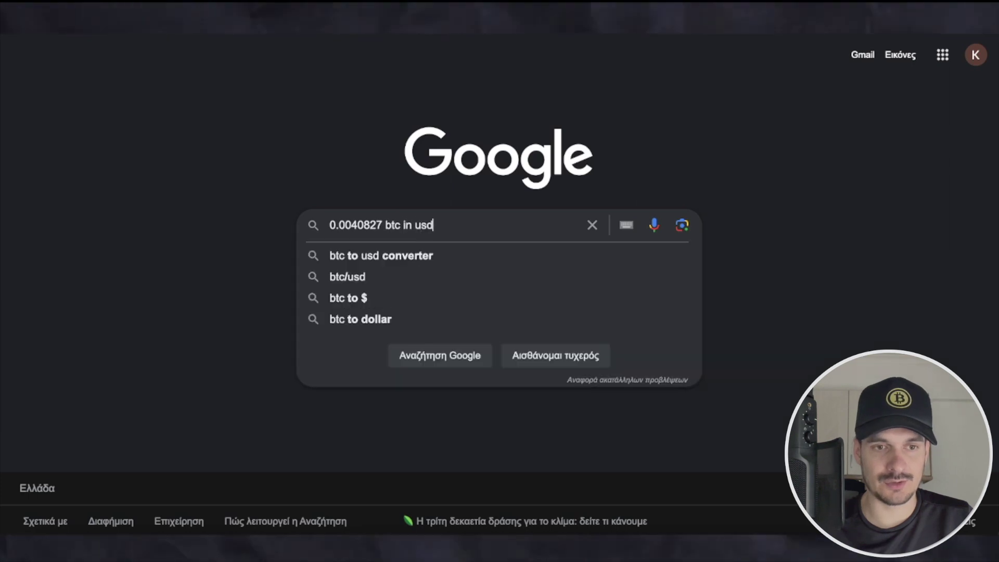
key(Return)
scroll(402, 224, down, 3)
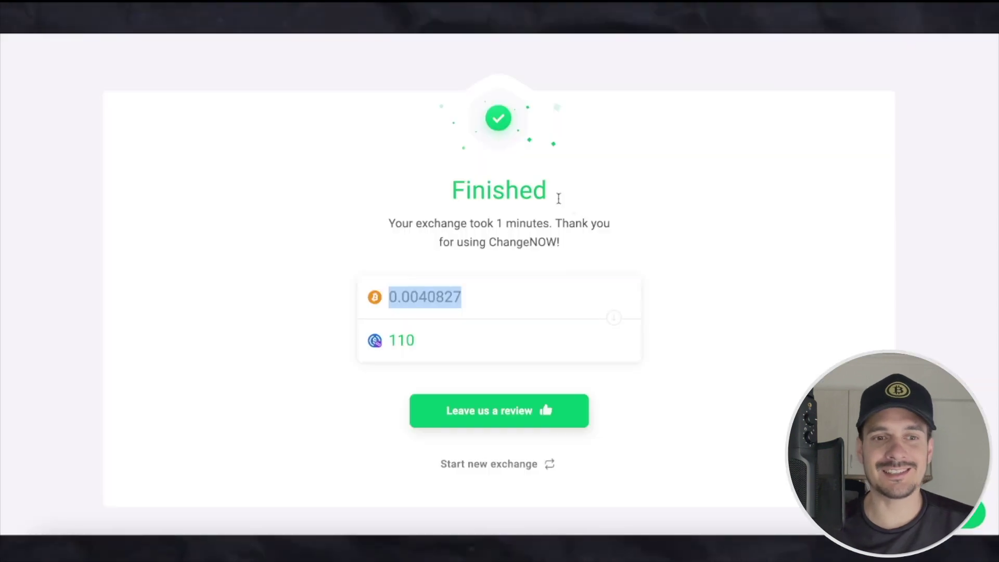
Step: Return to the ChangeNOW homepage using the header logo
scroll(61, 47, up, 2)
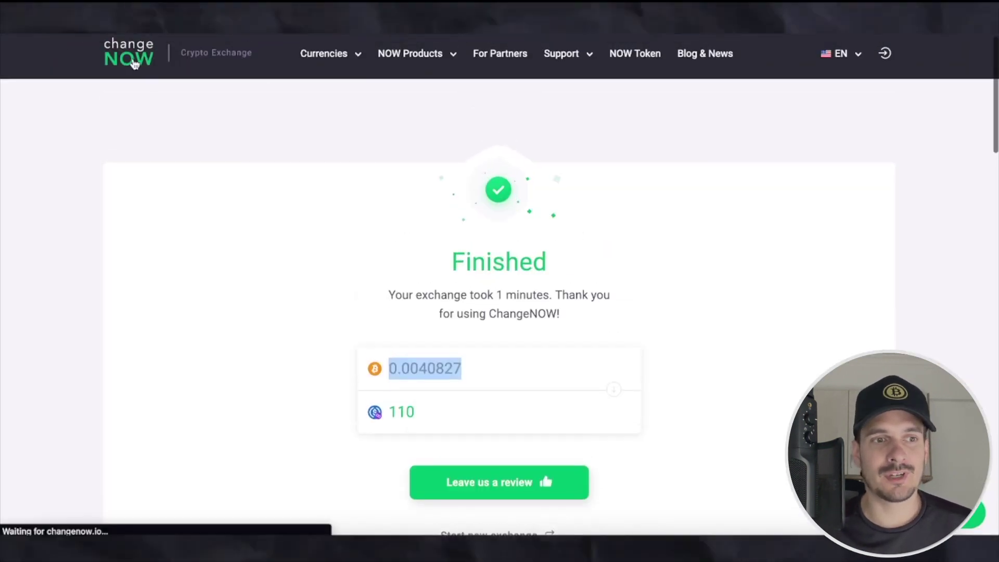
click(133, 59)
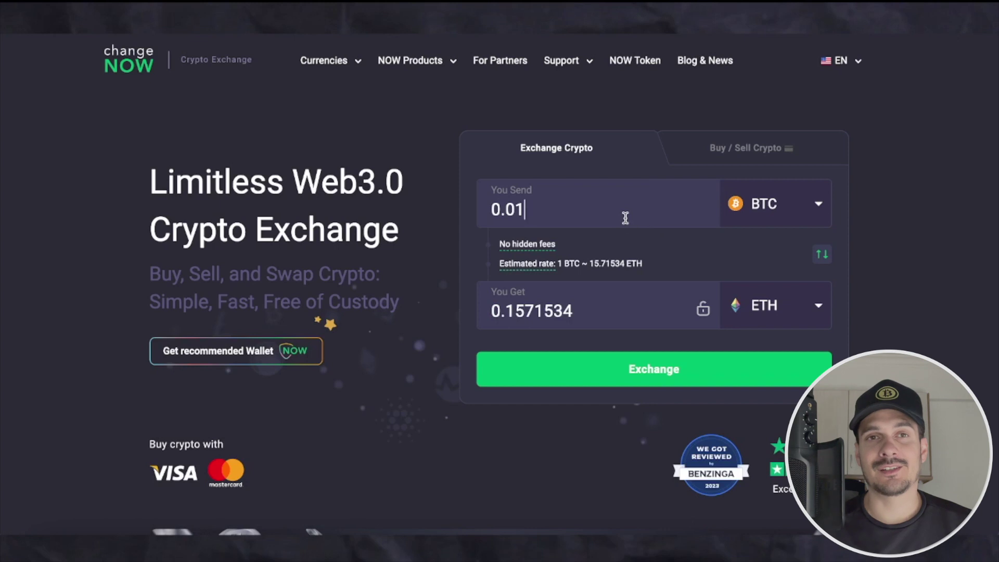